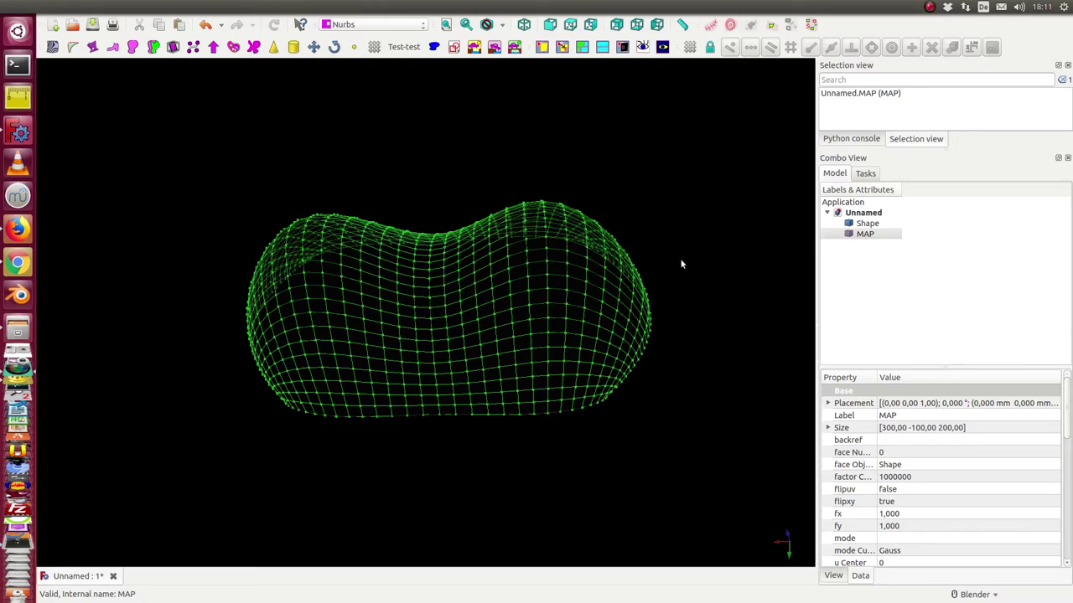
# Create a geodesic distance object for the Shape surface.
pyautogui.moveTo(368, 501)
pyautogui.mouseDown()
pyautogui.moveTo(373, 462)
pyautogui.moveTo(366, 503)
pyautogui.mouseUp()
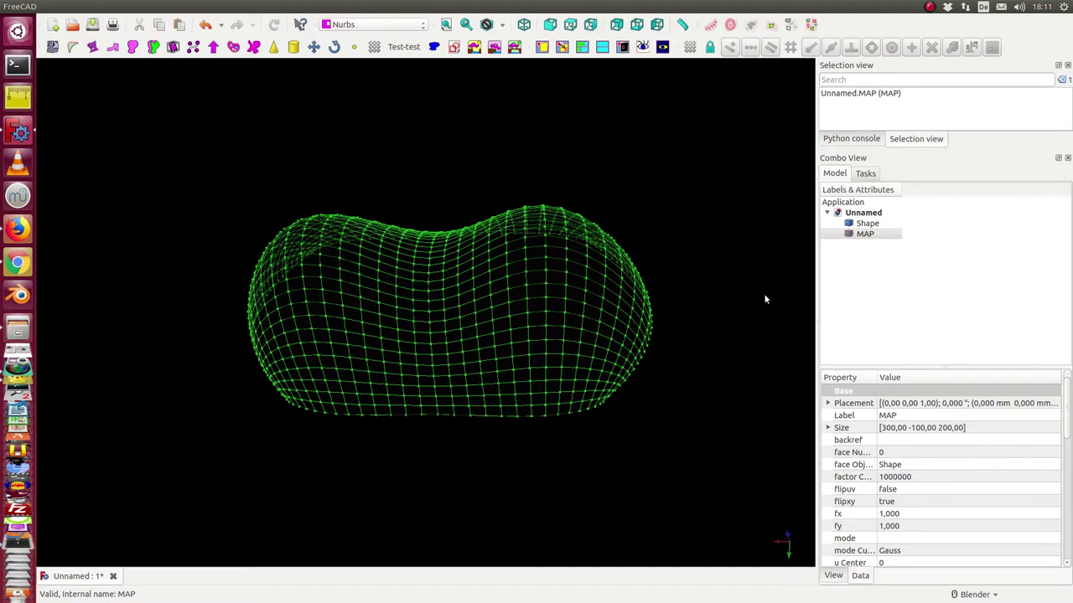
pyautogui.click(867, 223)
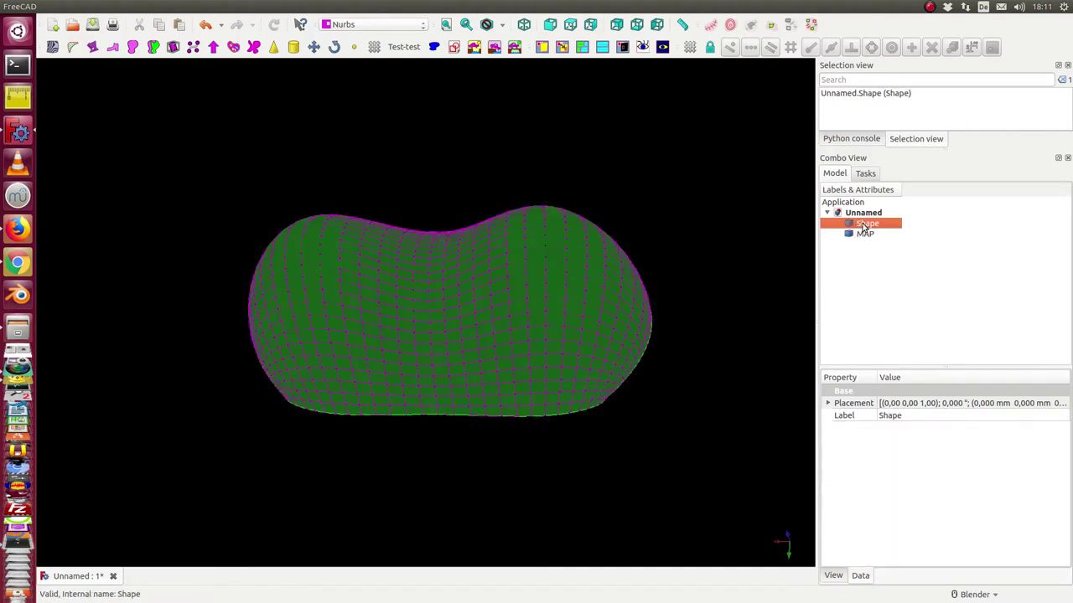
pyautogui.moveTo(713, 218); pyautogui.dragTo(720, 149)
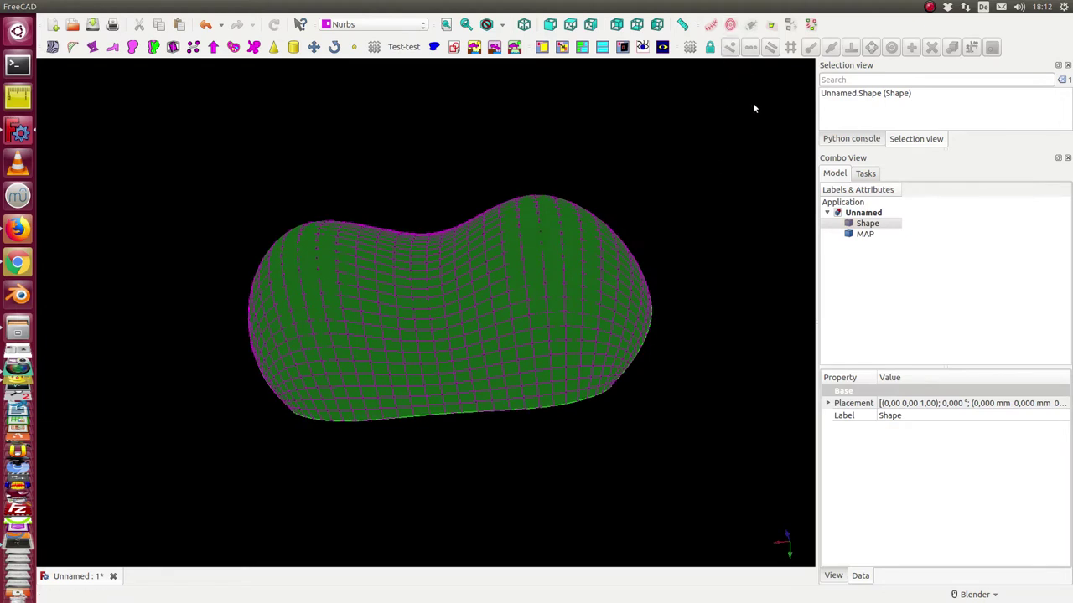
pyautogui.click(731, 26)
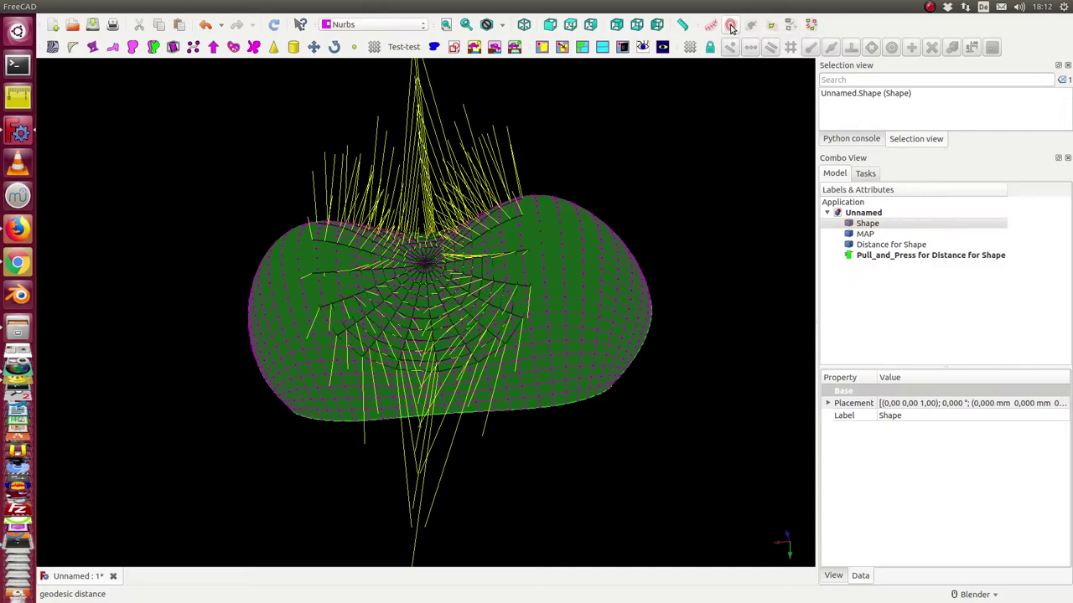
pyautogui.moveTo(296, 458); pyautogui.dragTo(294, 411)
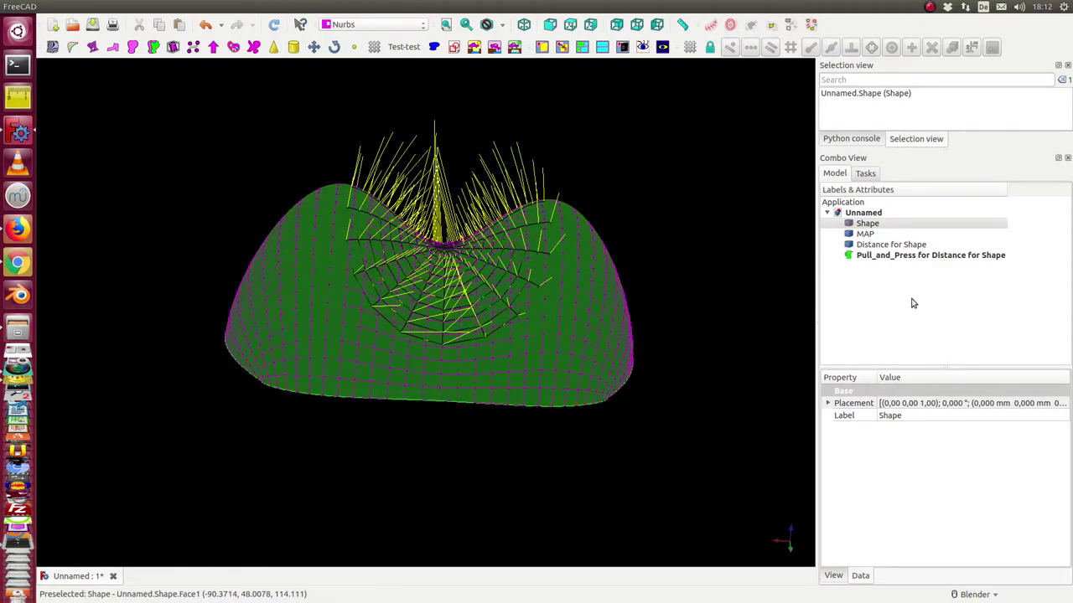
# Set the forcesize of Distance for Shape to 3.
pyautogui.click(887, 245)
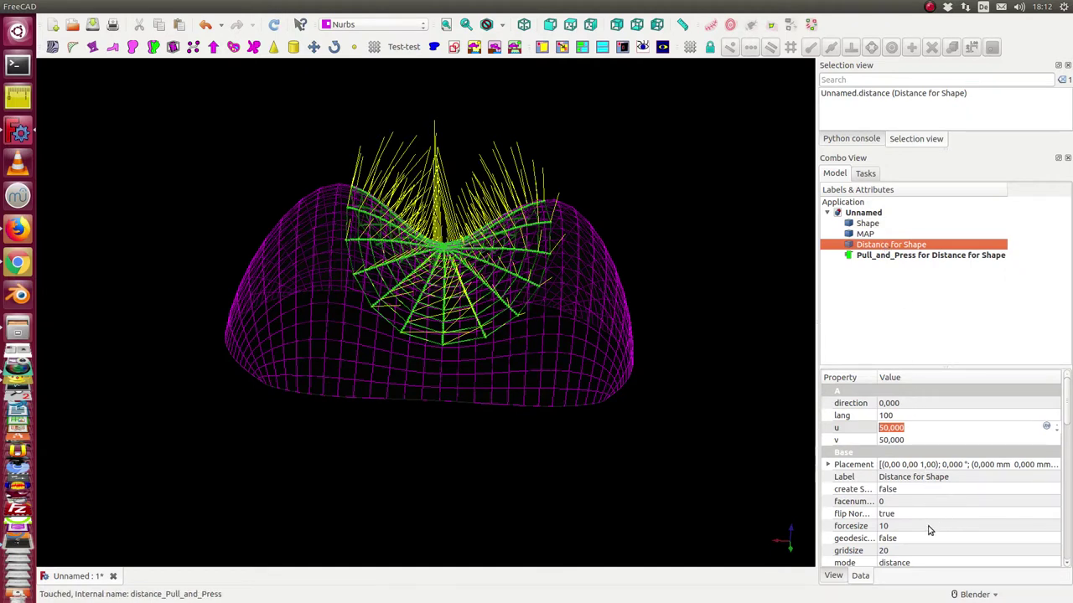
pyautogui.click(926, 526)
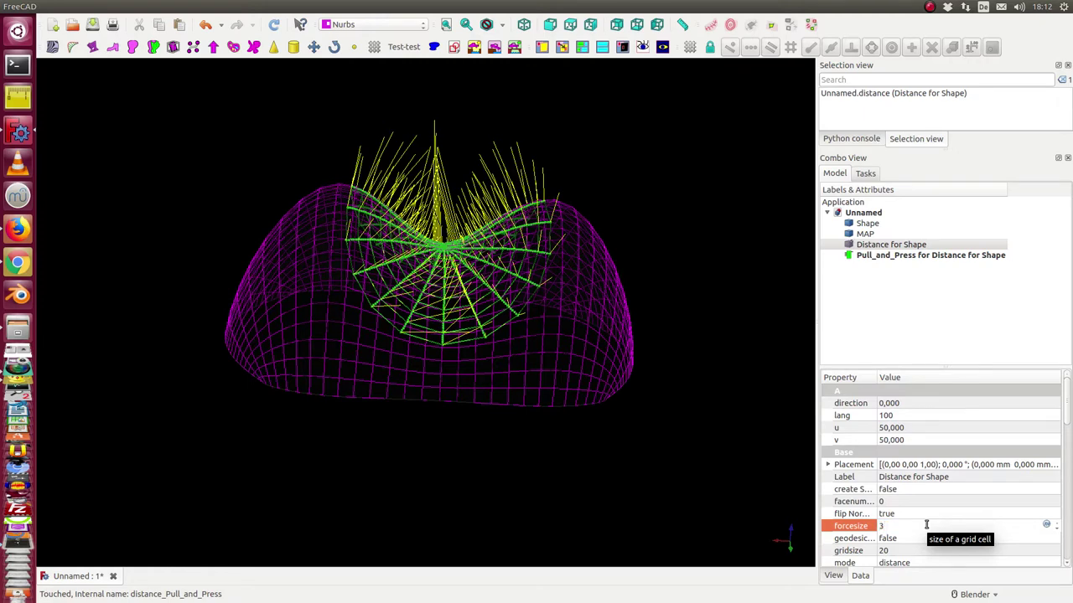
pyautogui.press('Return')
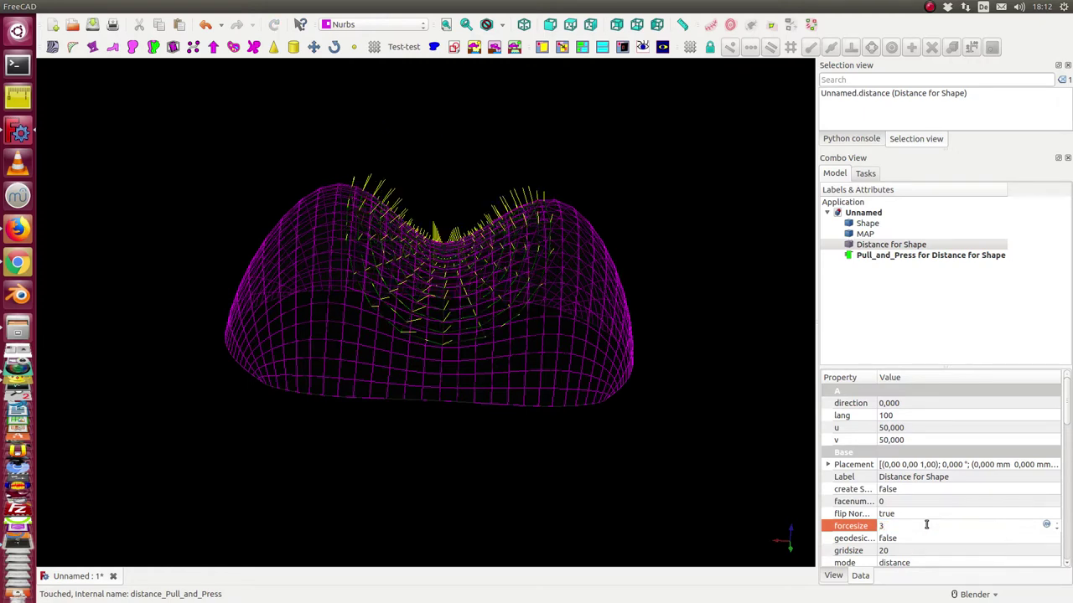
# Hide the MAP object and switch the 3D view to shaded lighting on a blue background.
pyautogui.click(865, 233)
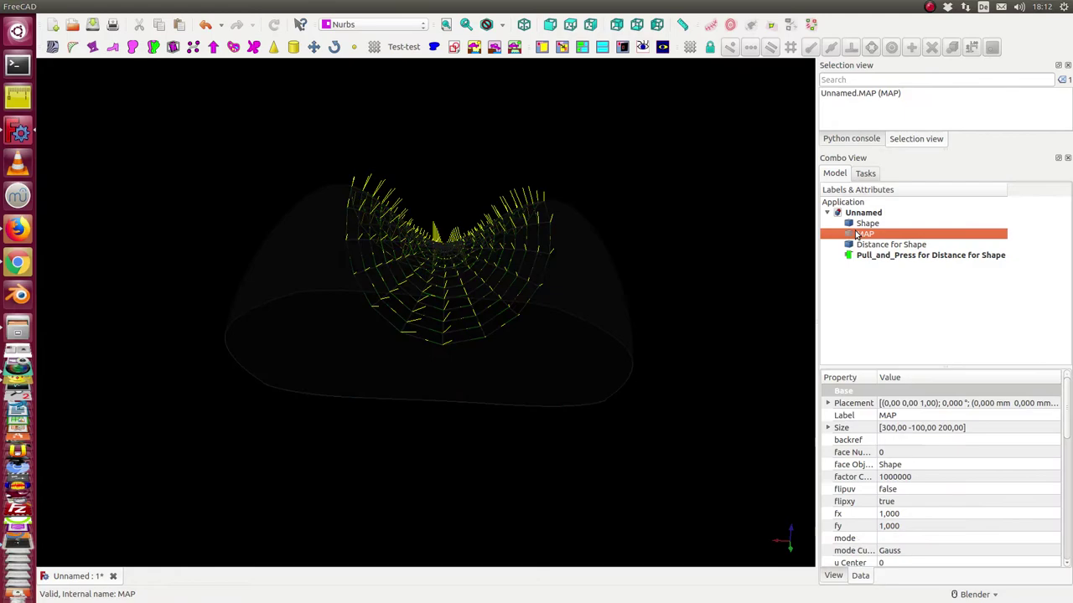
pyautogui.moveTo(695, 235); pyautogui.dragTo(517, 364)
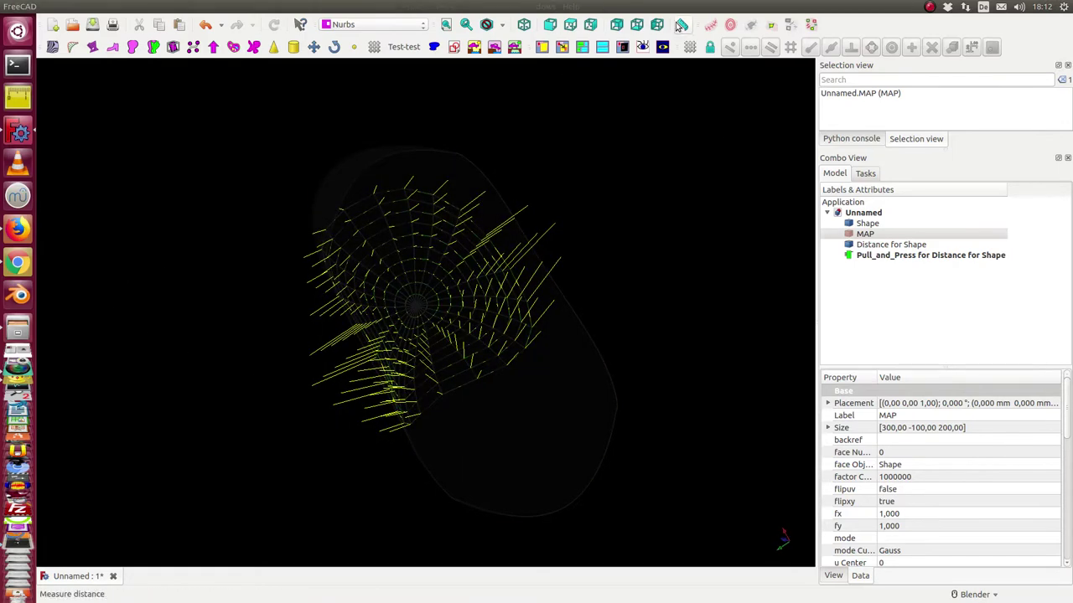
pyautogui.click(644, 47)
# Inspect the distance net from several angles and hide Distance for Shape with its Pull_and_Press object.
pyautogui.moveTo(241, 369); pyautogui.dragTo(294, 383)
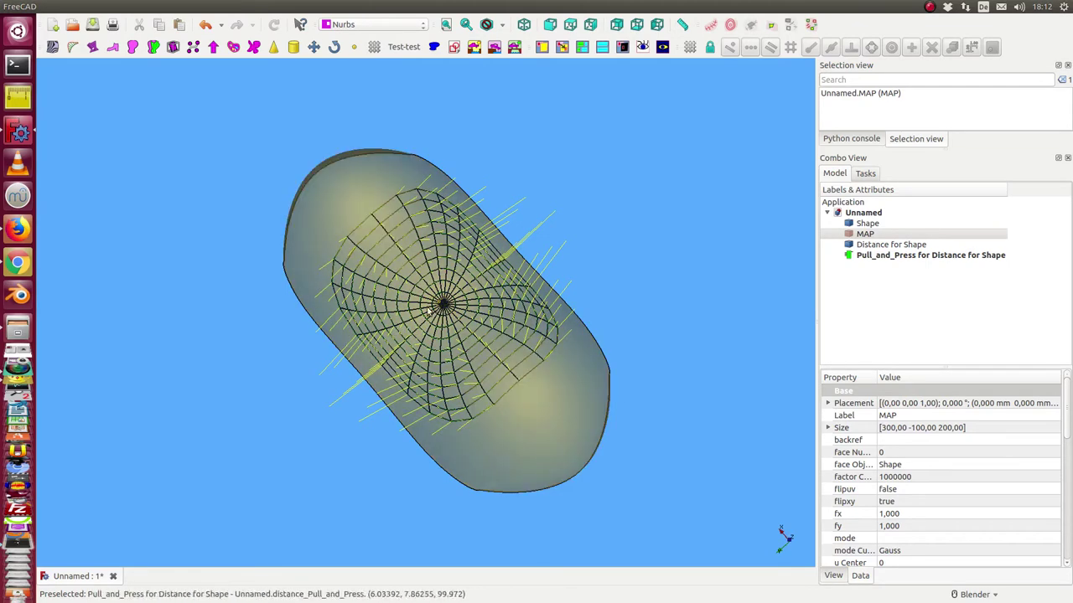
pyautogui.moveTo(356, 439); pyautogui.dragTo(448, 323)
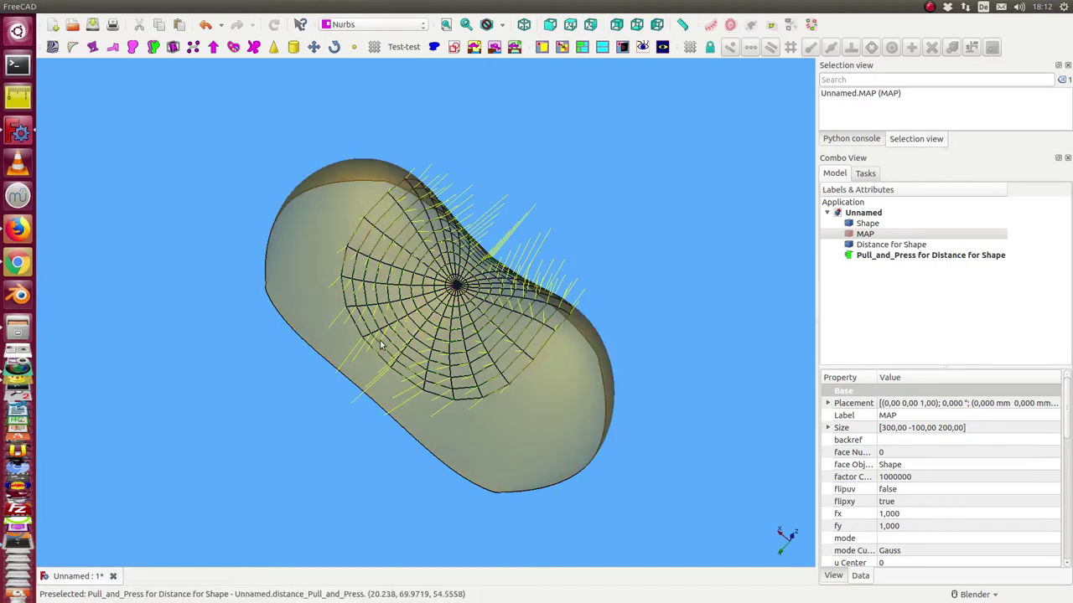
pyautogui.moveTo(401, 373); pyautogui.dragTo(362, 289)
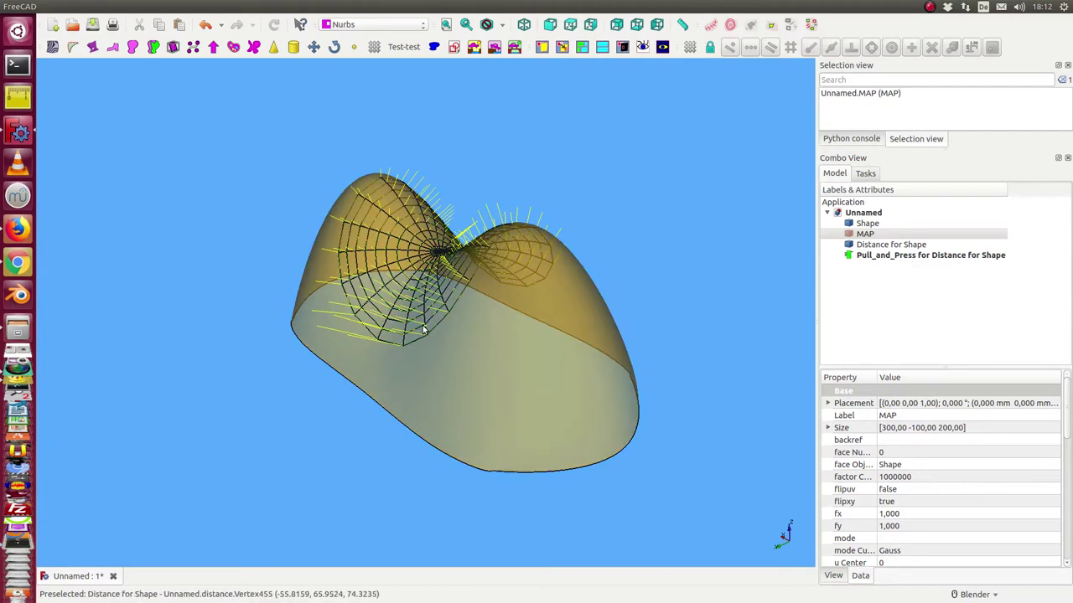
pyautogui.moveTo(388, 281); pyautogui.dragTo(411, 187)
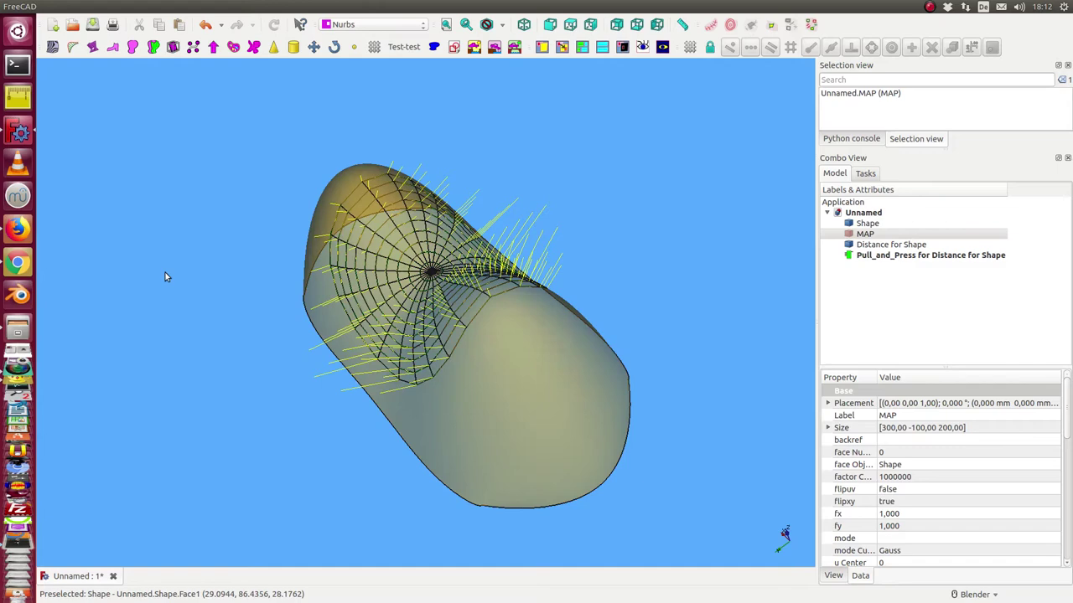
pyautogui.moveTo(165, 275); pyautogui.dragTo(230, 381)
pyautogui.click(890, 244)
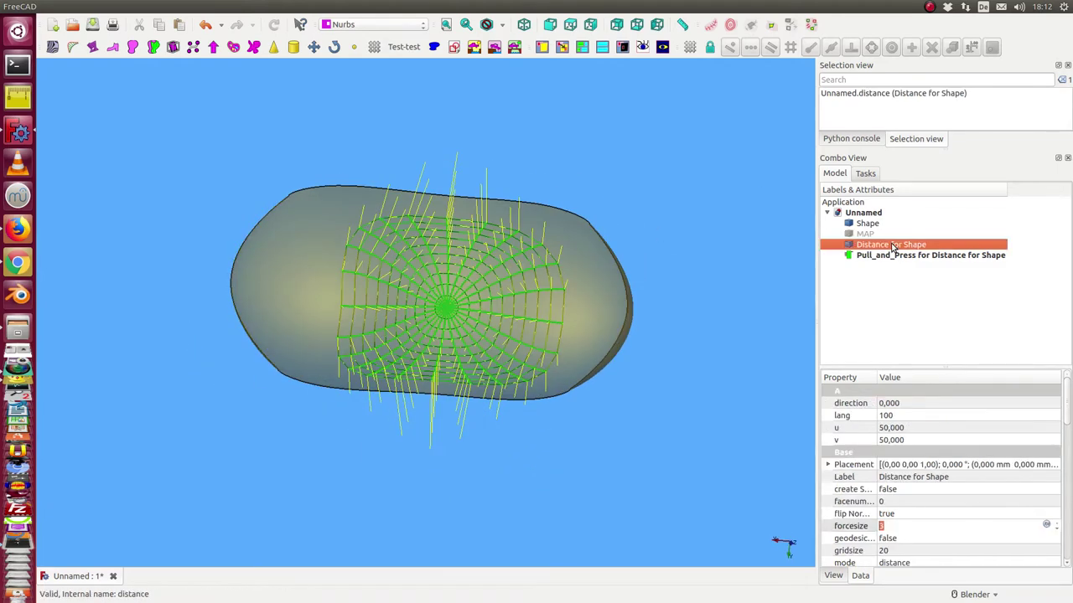
pyautogui.click(881, 256)
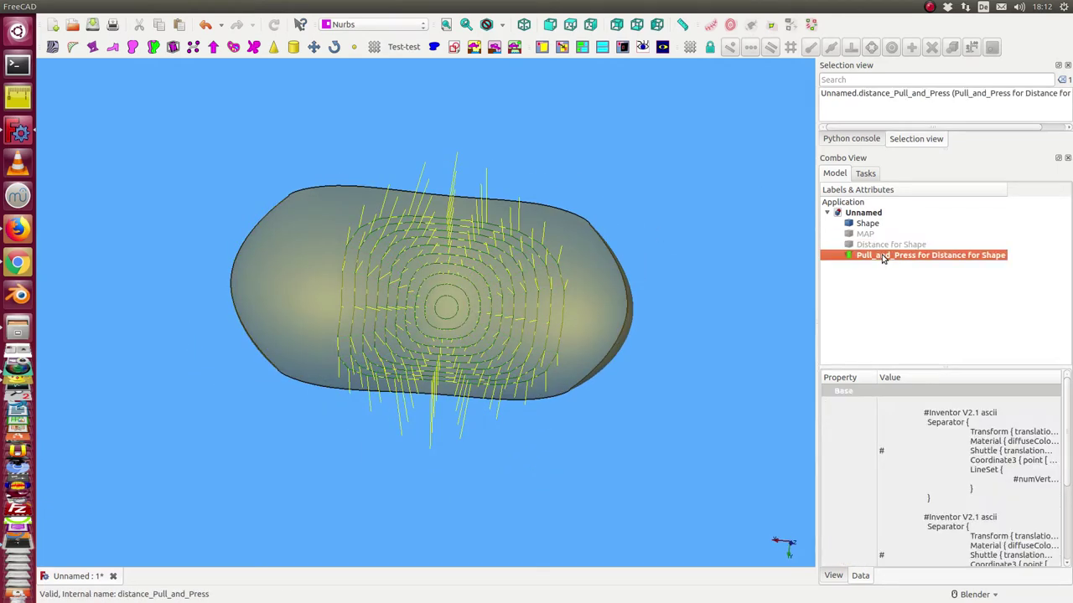
# Duplicate Distance for Shape without copying the objects it depends on.
pyautogui.click(879, 244)
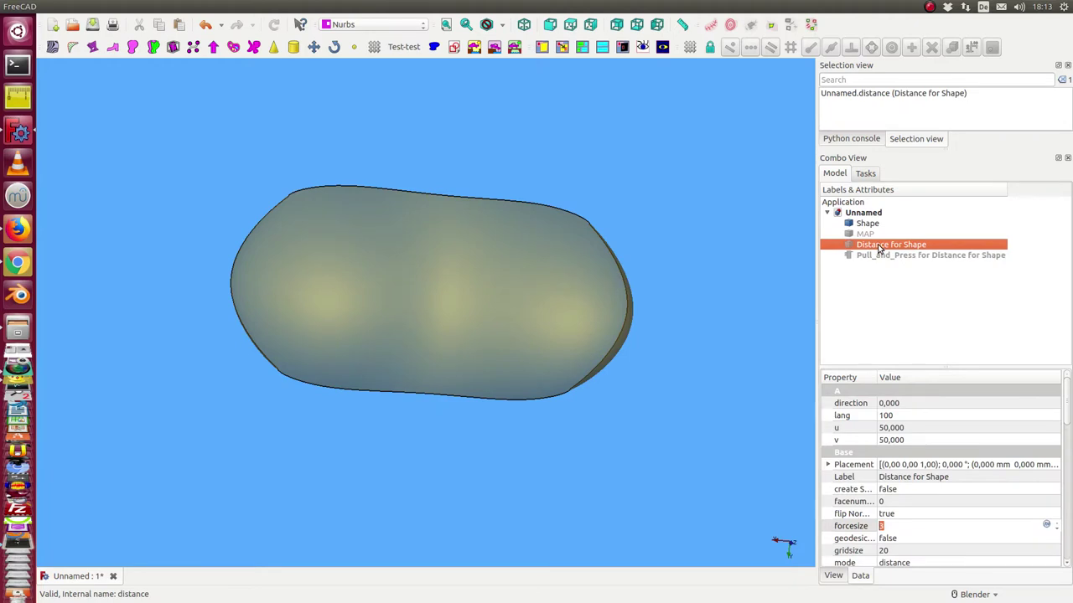
pyautogui.hotkey('ctrl', 'c')
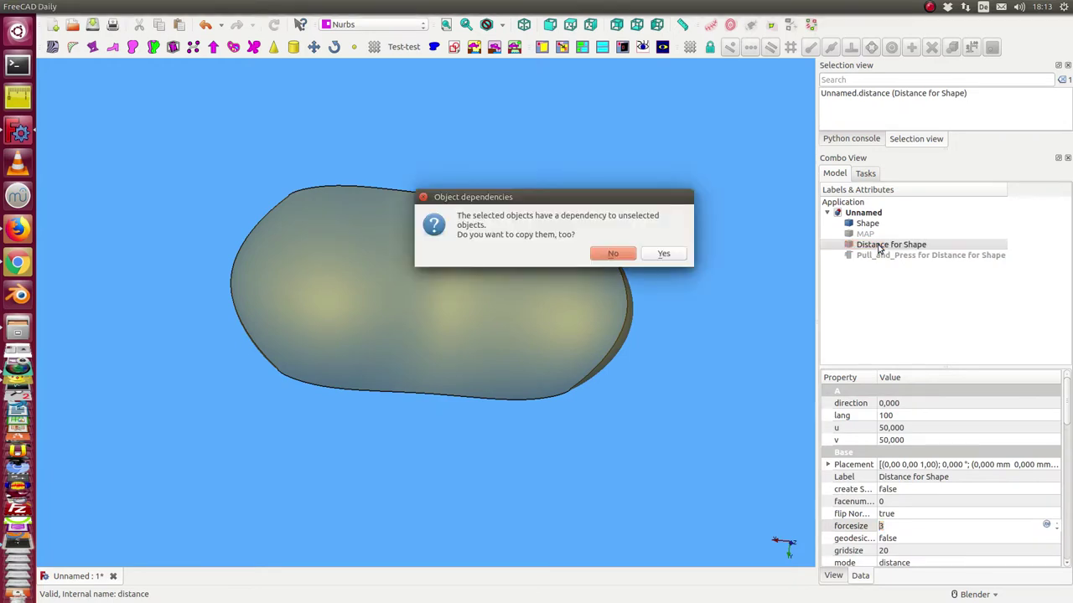
pyautogui.press('Return')
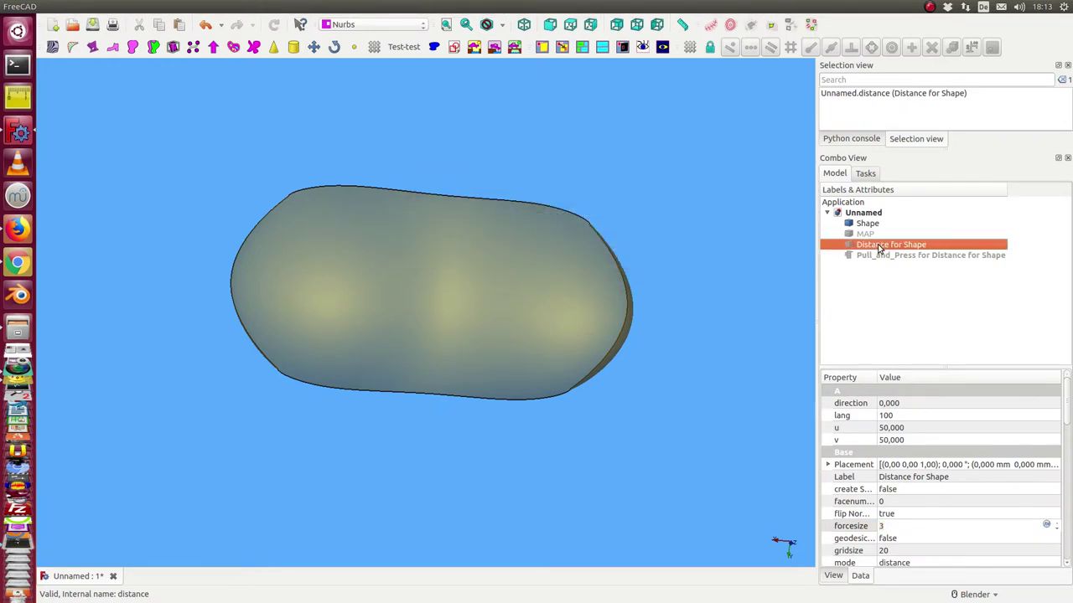
pyautogui.hotkey('ctrl', 'v')
# Set the duplicate's u to 30, show it, and examine its distance net and force vectors on the surface.
pyautogui.click(869, 266)
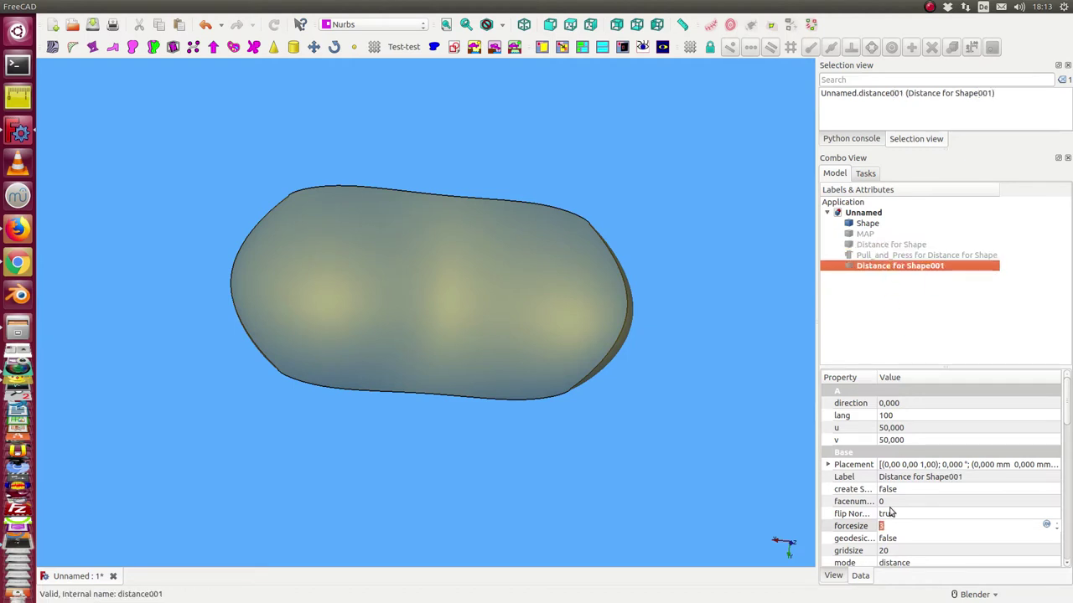
pyautogui.click(901, 428)
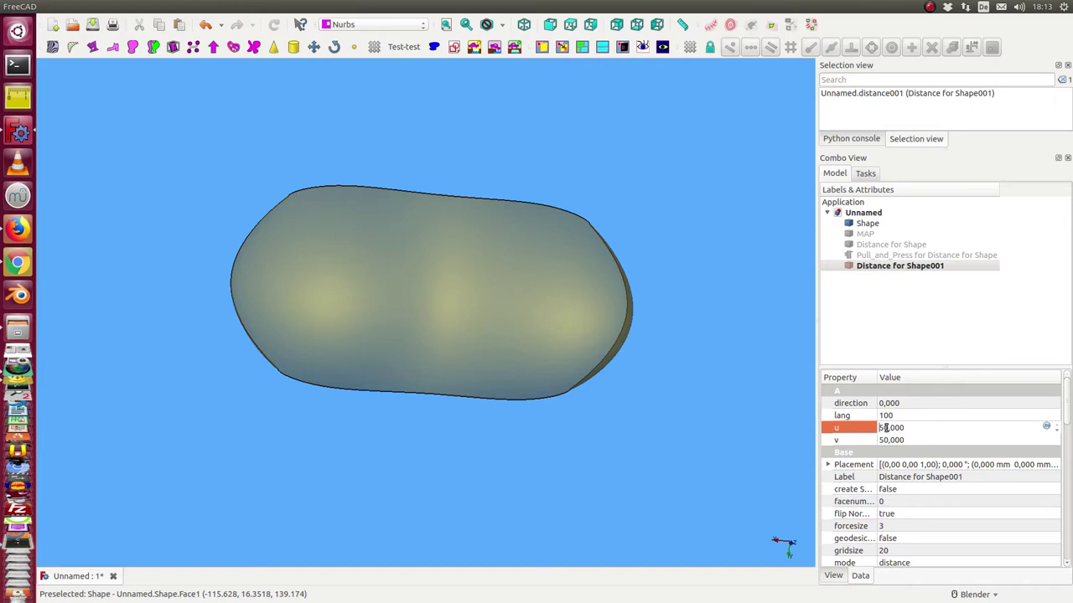
pyautogui.write('3')
pyautogui.press('Delete')
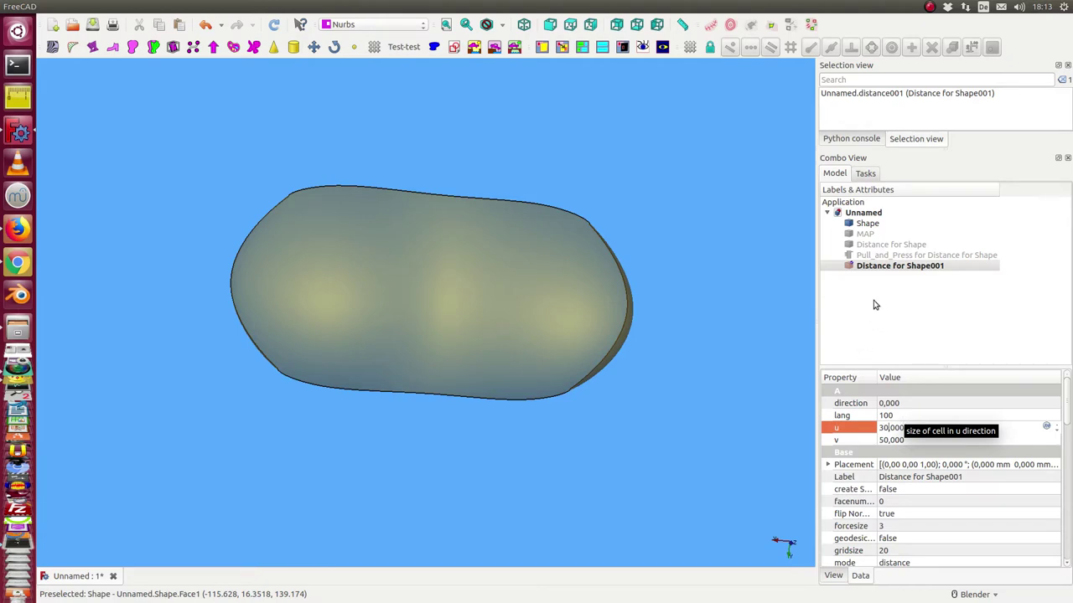
pyautogui.press('Return')
pyautogui.click(878, 266)
pyautogui.moveTo(588, 517); pyautogui.dragTo(567, 424)
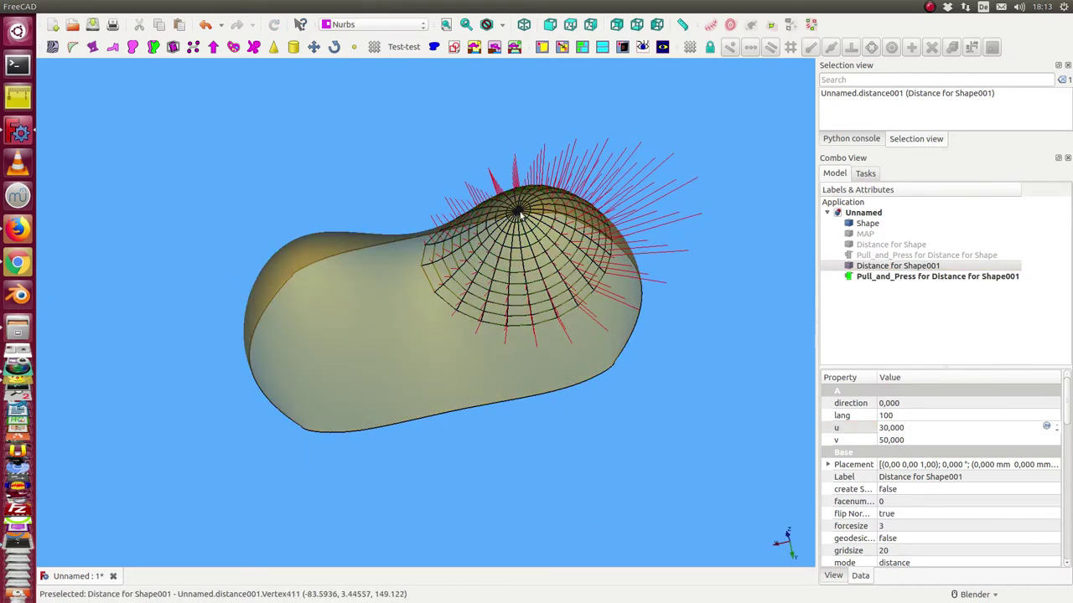
pyautogui.moveTo(496, 367); pyautogui.dragTo(425, 275)
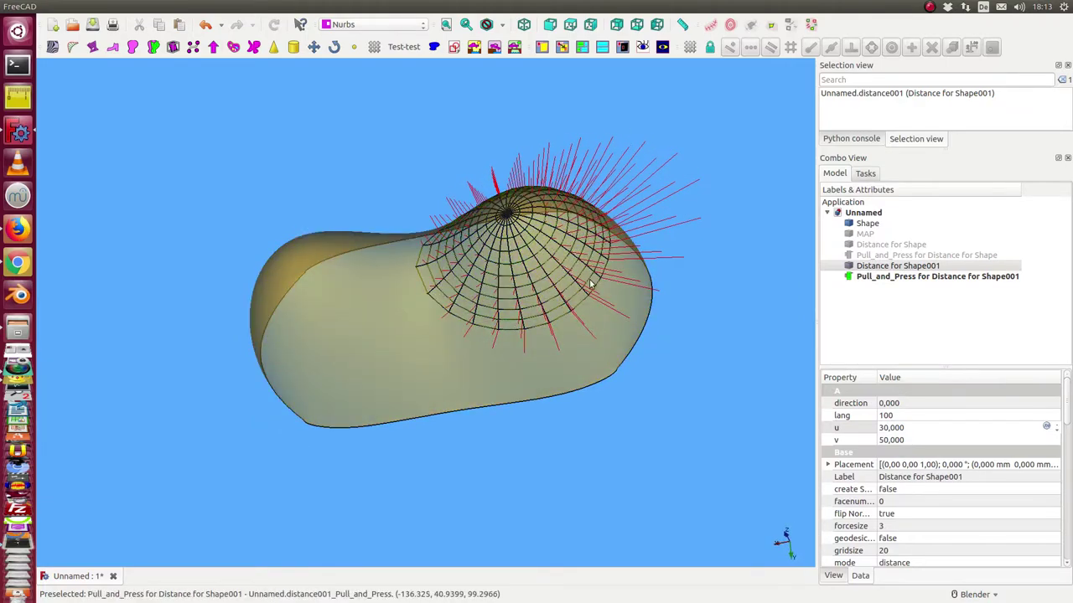
pyautogui.moveTo(440, 173); pyautogui.dragTo(480, 253)
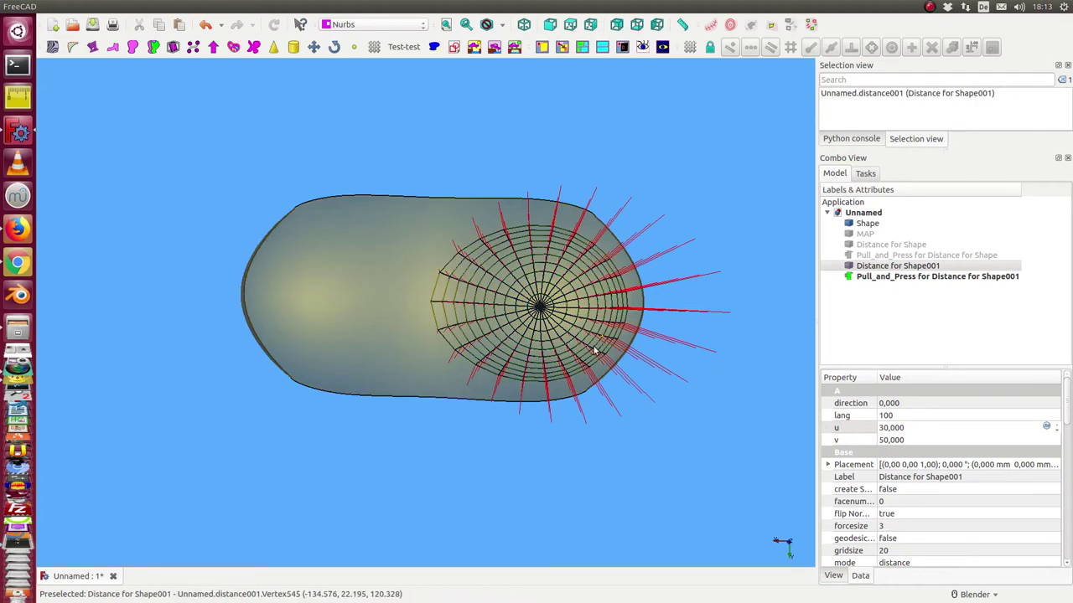
pyautogui.moveTo(531, 411); pyautogui.dragTo(549, 333)
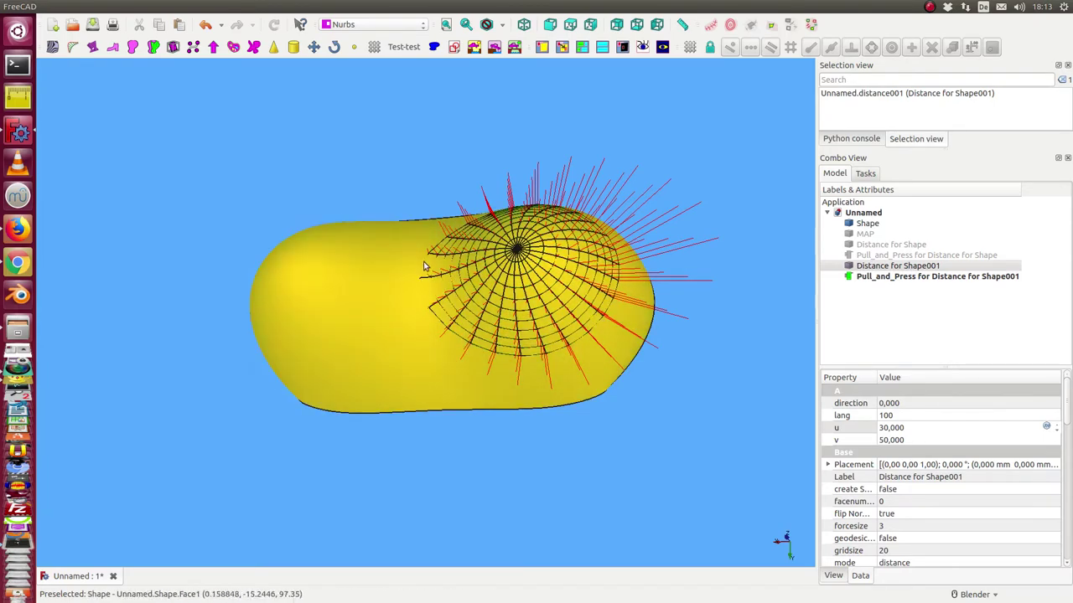
pyautogui.moveTo(469, 335); pyautogui.dragTo(507, 133)
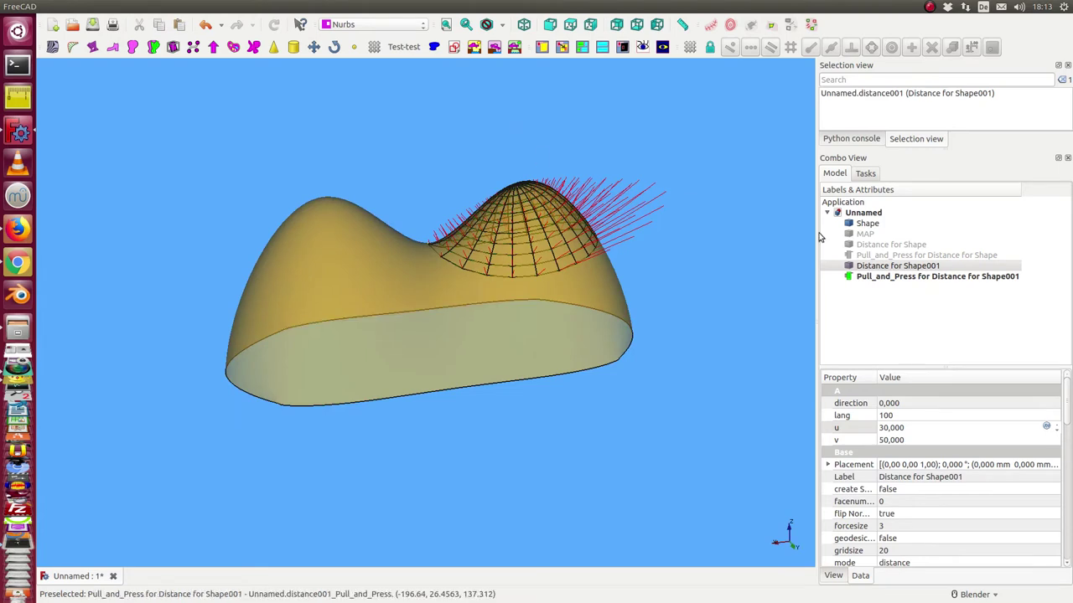
# Make a second duplicate of the original Distance for Shape, leaving out its dependencies.
pyautogui.click(872, 248)
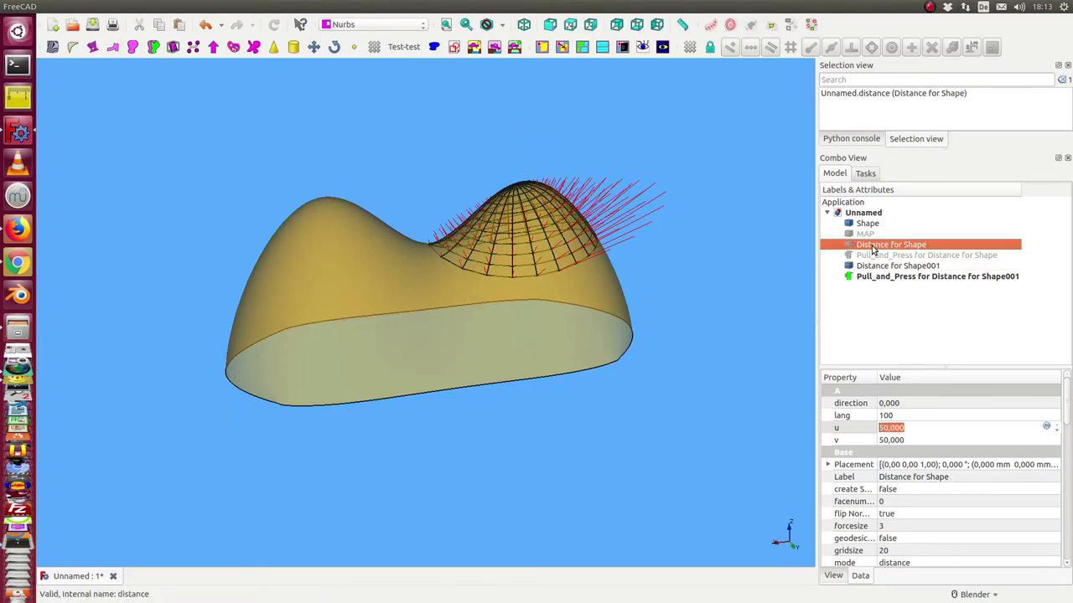
pyautogui.hotkey('ctrl', 'c')
pyautogui.press('Return')
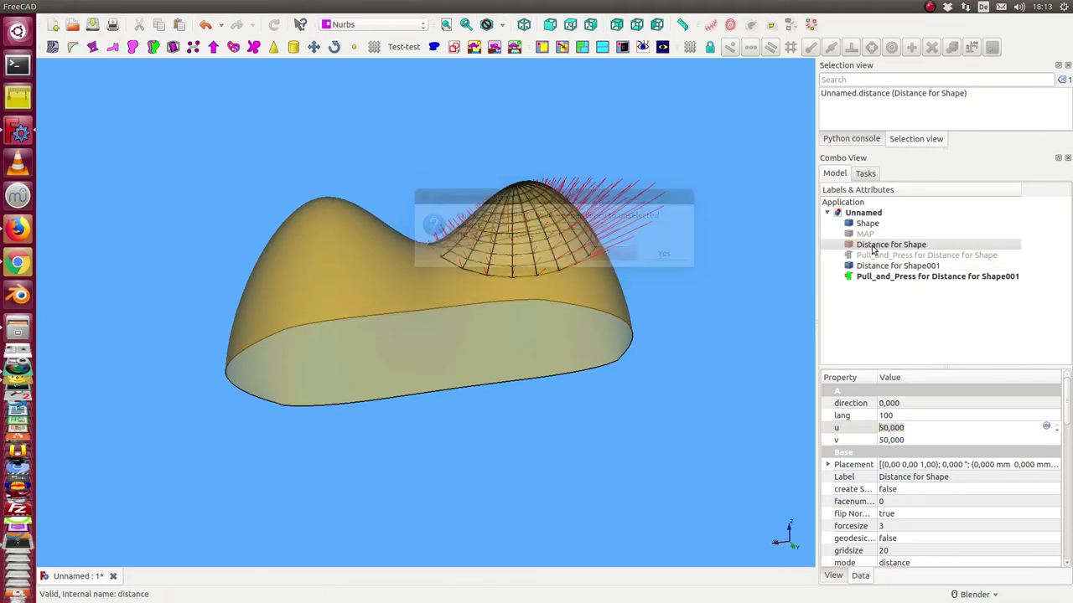
pyautogui.hotkey('ctrl', 'v')
# Set u of the second duplicate to 60 and show it on the surface beside the first duplicate.
pyautogui.click(874, 288)
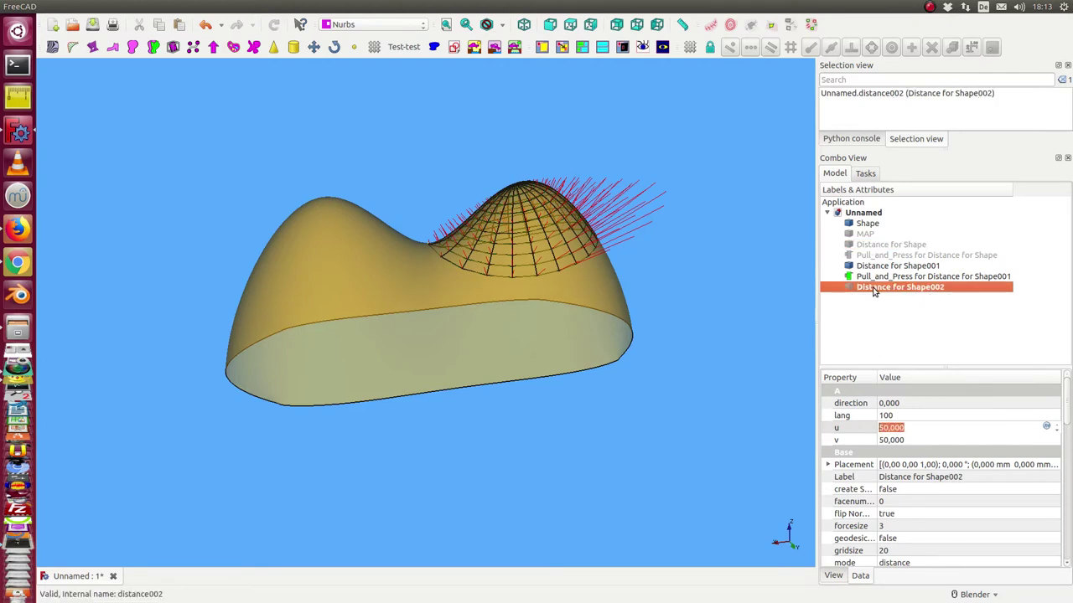
pyautogui.click(892, 428)
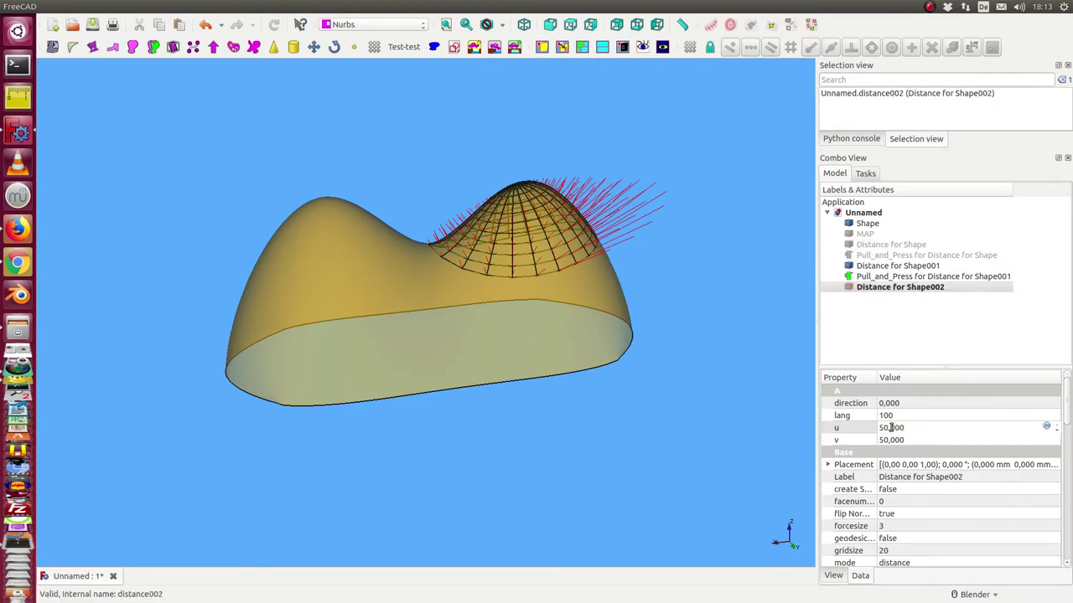
pyautogui.click(889, 268)
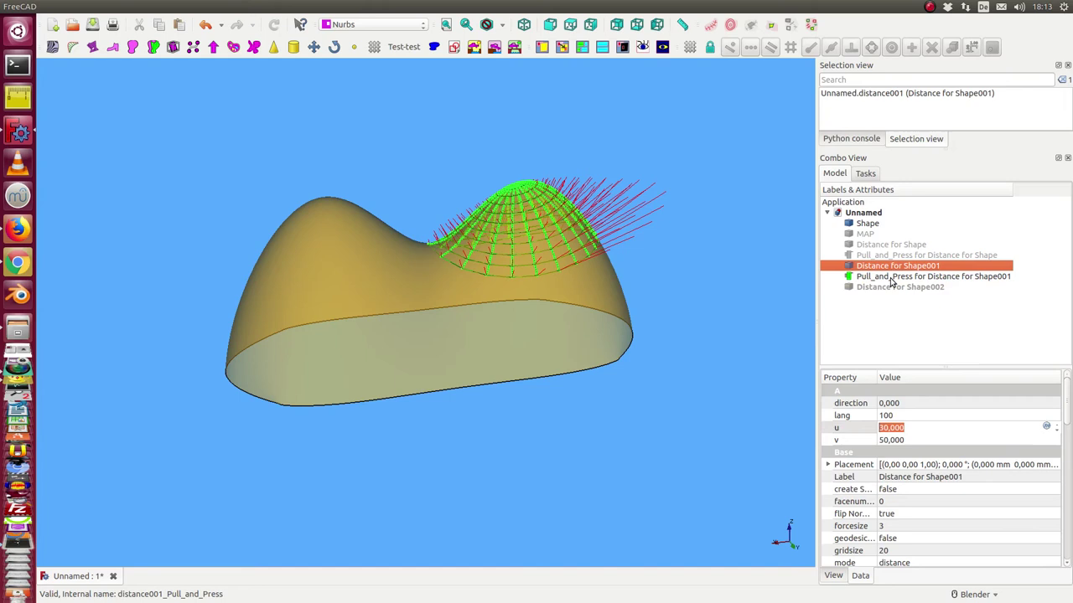
pyautogui.click(893, 287)
pyautogui.press('Return')
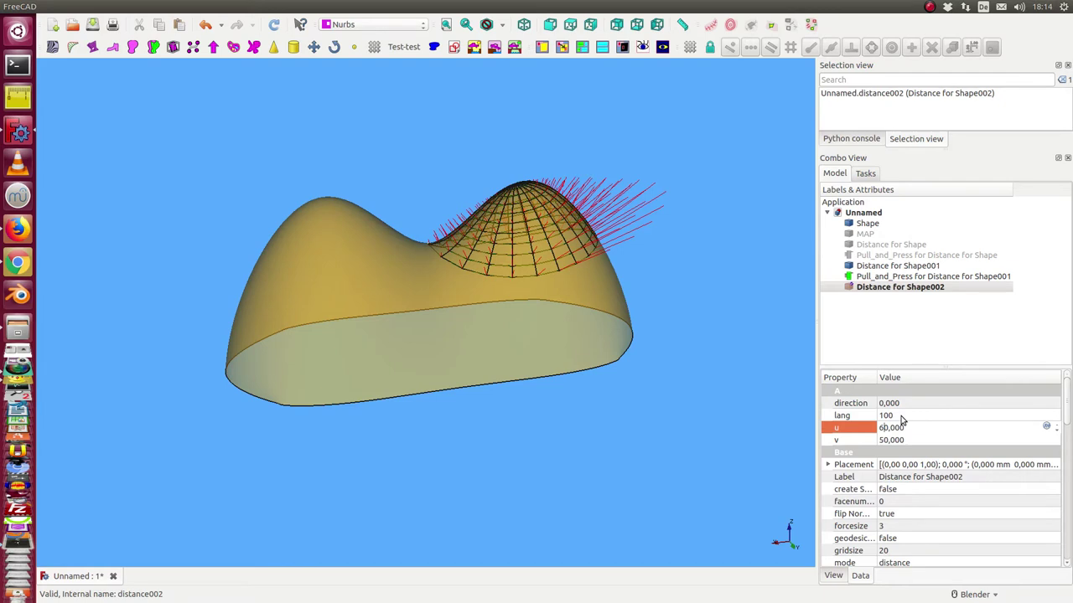
pyautogui.click(880, 287)
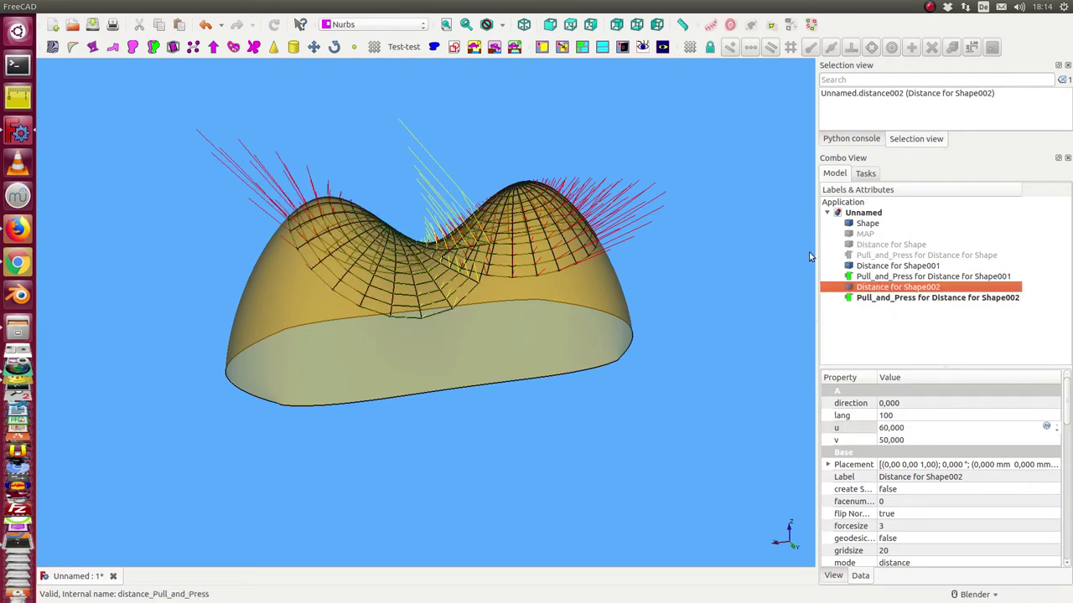
pyautogui.click(868, 279)
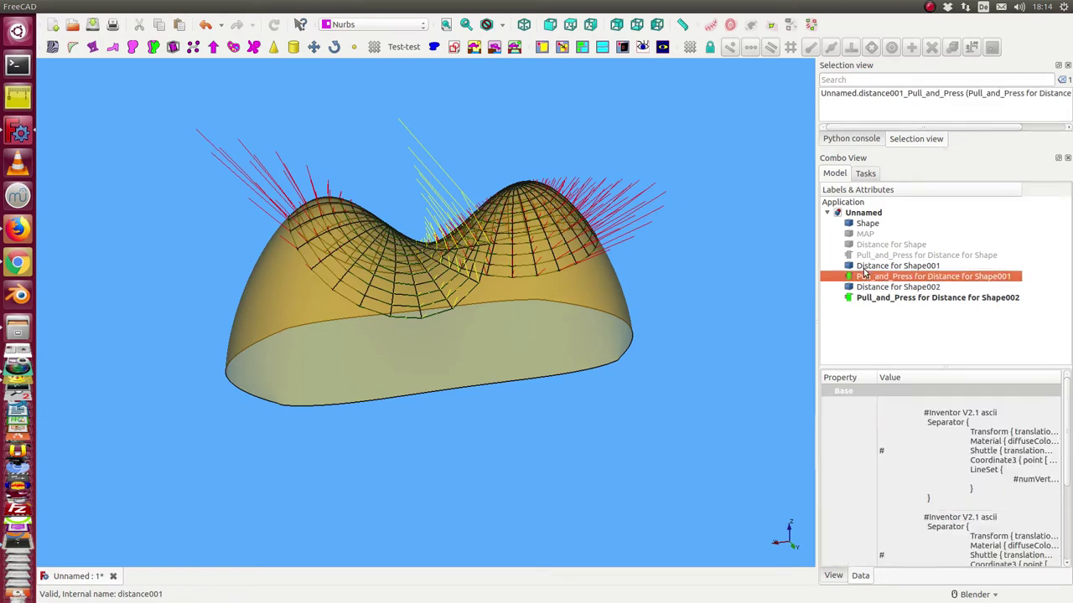
# Hide Distance for Shape001 and its Pull_and_Press vectors, and examine the remaining Distance for Shape002 net from several angles.
pyautogui.press('space')
pyautogui.click(865, 267)
pyautogui.moveTo(700, 210); pyautogui.dragTo(695, 295)
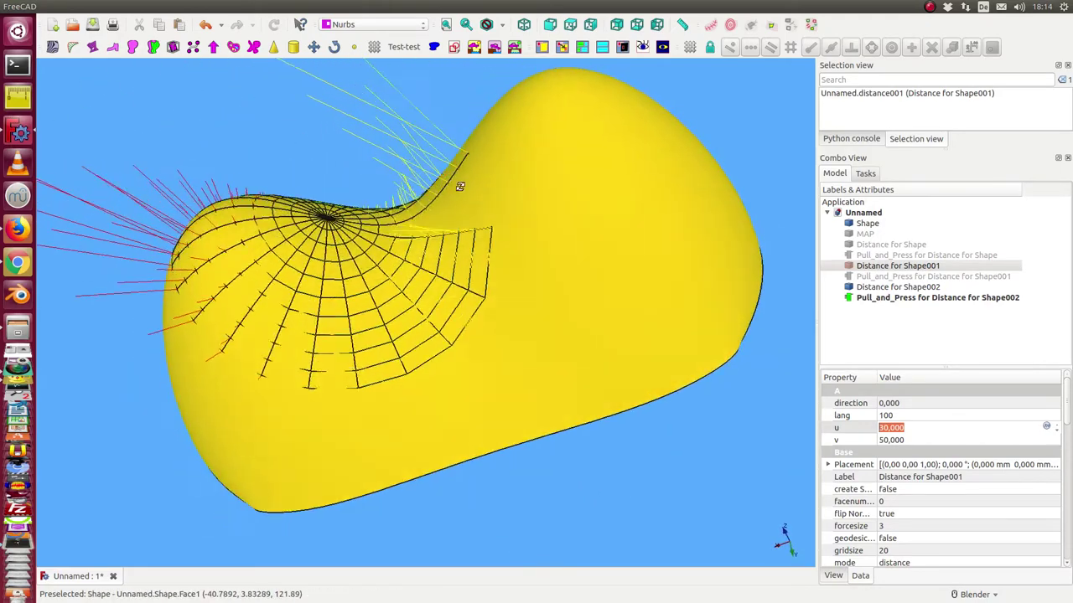
pyautogui.moveTo(465, 104); pyautogui.dragTo(507, 137)
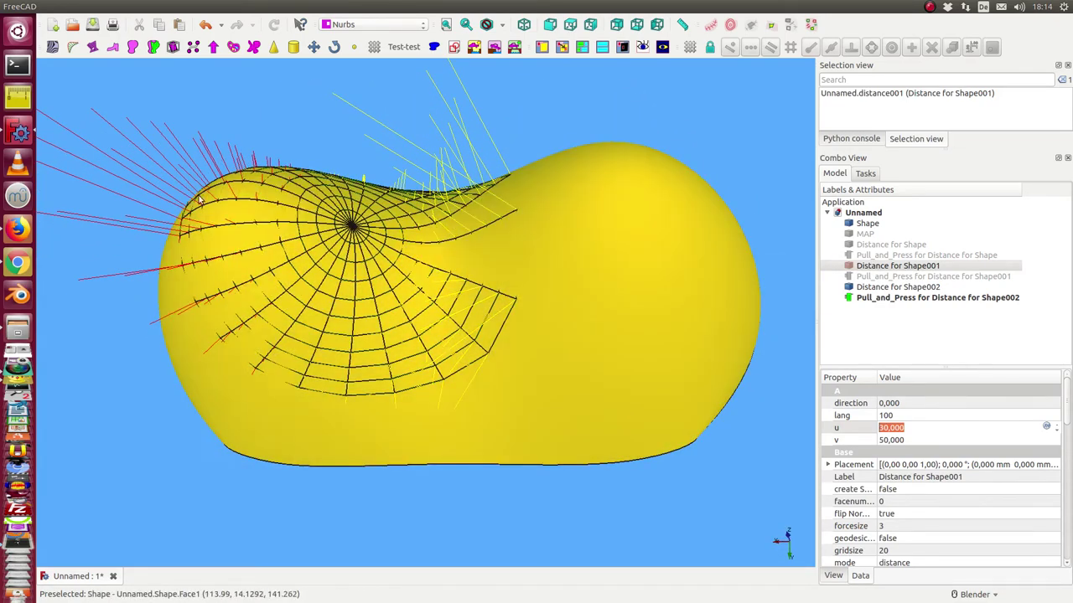
pyautogui.moveTo(358, 467); pyautogui.dragTo(345, 372)
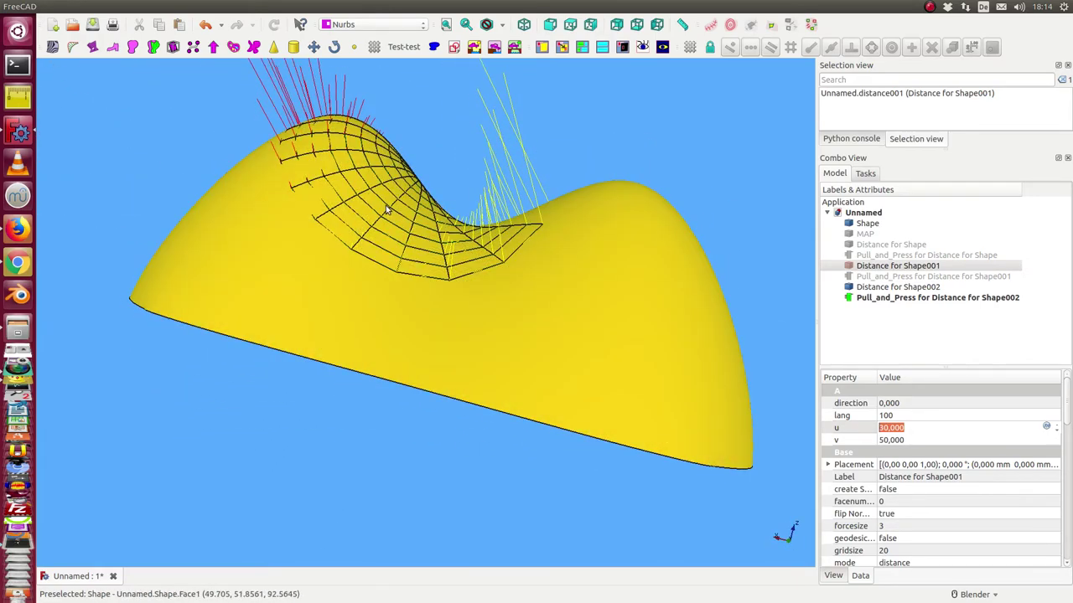
pyautogui.moveTo(453, 127); pyautogui.dragTo(418, 209)
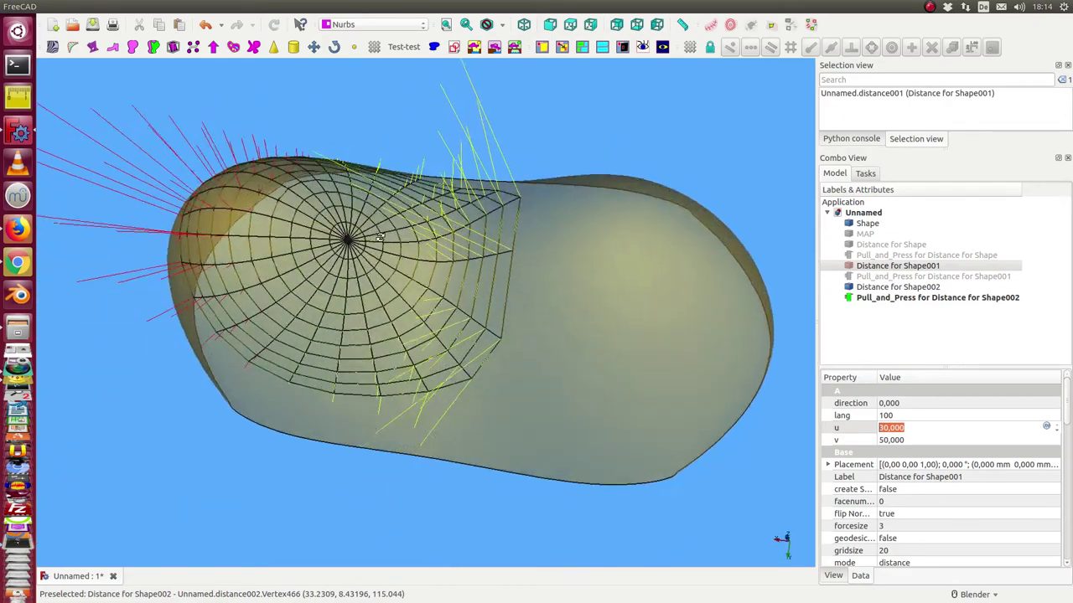
# Switch the 3D view to the dark display with a black background and a darkened shape.
pyautogui.click(663, 47)
pyautogui.moveTo(645, 67)
pyautogui.mouseDown()
pyautogui.moveTo(610, 113)
pyautogui.moveTo(615, 182)
pyautogui.moveTo(661, 79)
pyautogui.moveTo(632, 75)
pyautogui.mouseUp()
pyautogui.moveTo(318, 431); pyautogui.dragTo(346, 447)
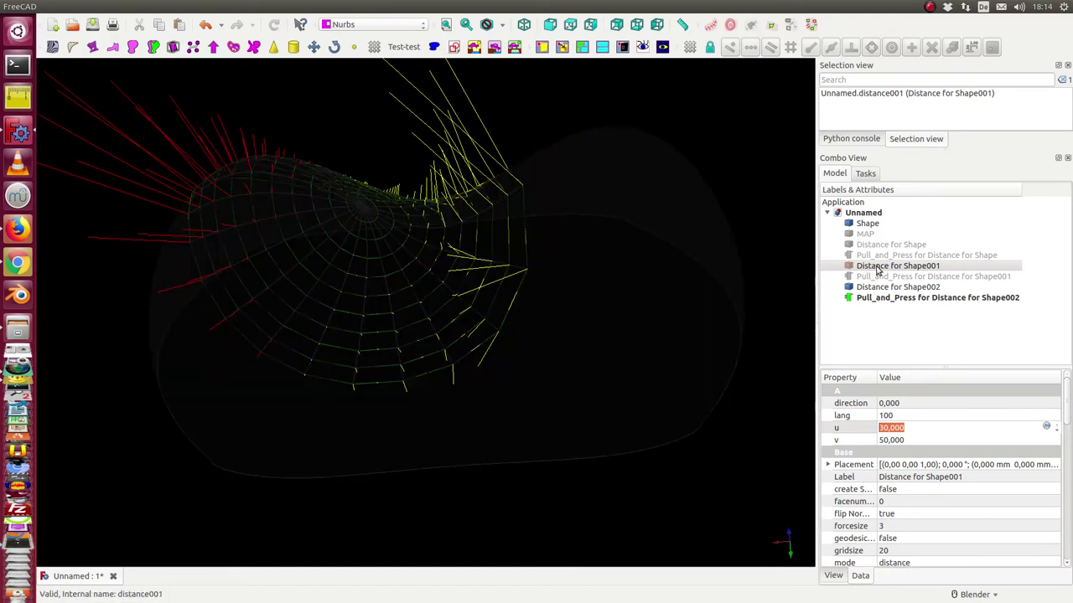
# Show Distance for Shape001 and its Pull_and_Press vectors again alongside the Distance for Shape002 net.
pyautogui.click(878, 267)
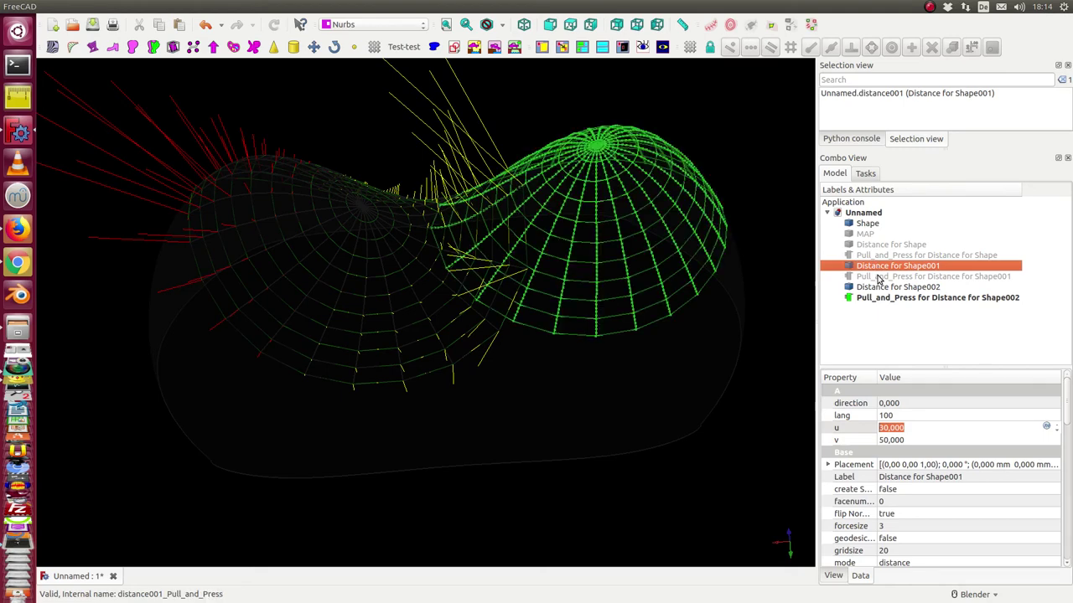
pyautogui.click(878, 278)
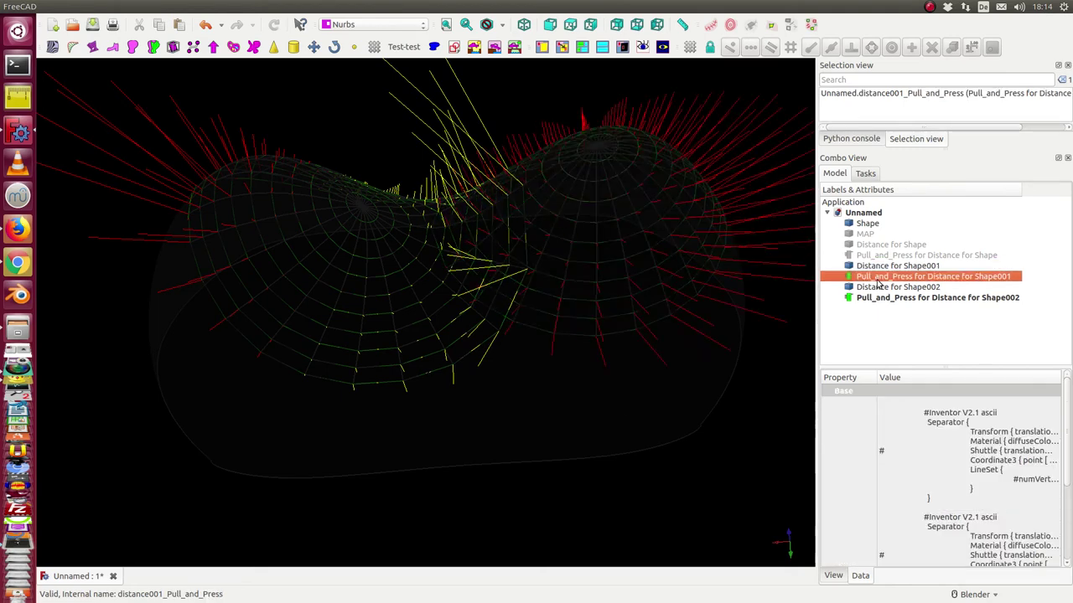
pyautogui.click(753, 431)
pyautogui.moveTo(589, 529); pyautogui.dragTo(531, 531)
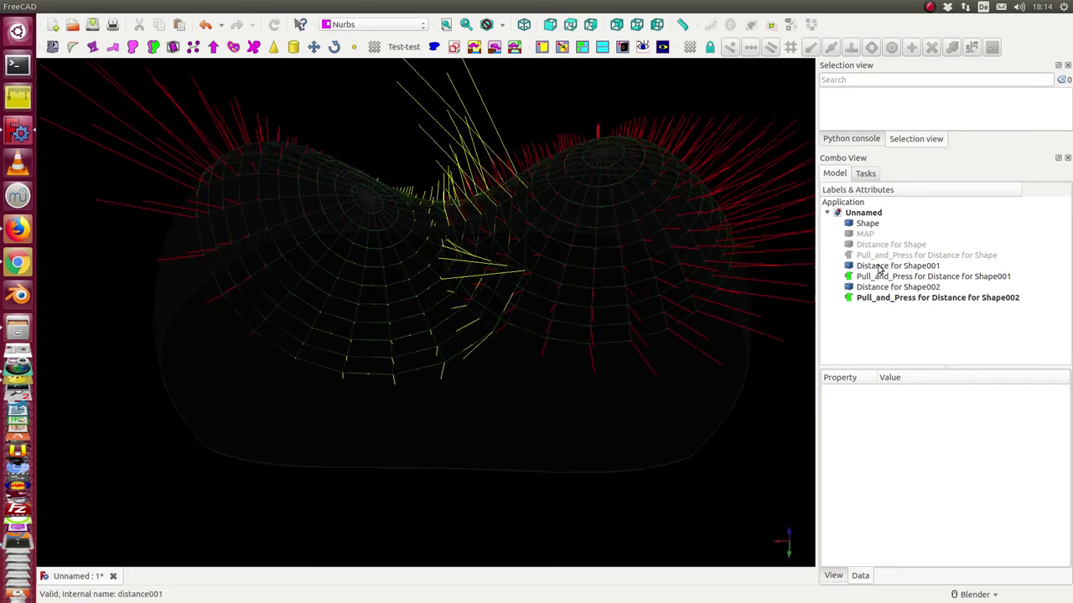
# Show the original Distance for Shape and its Pull_and_Press vectors together with both duplicates.
pyautogui.click(872, 245)
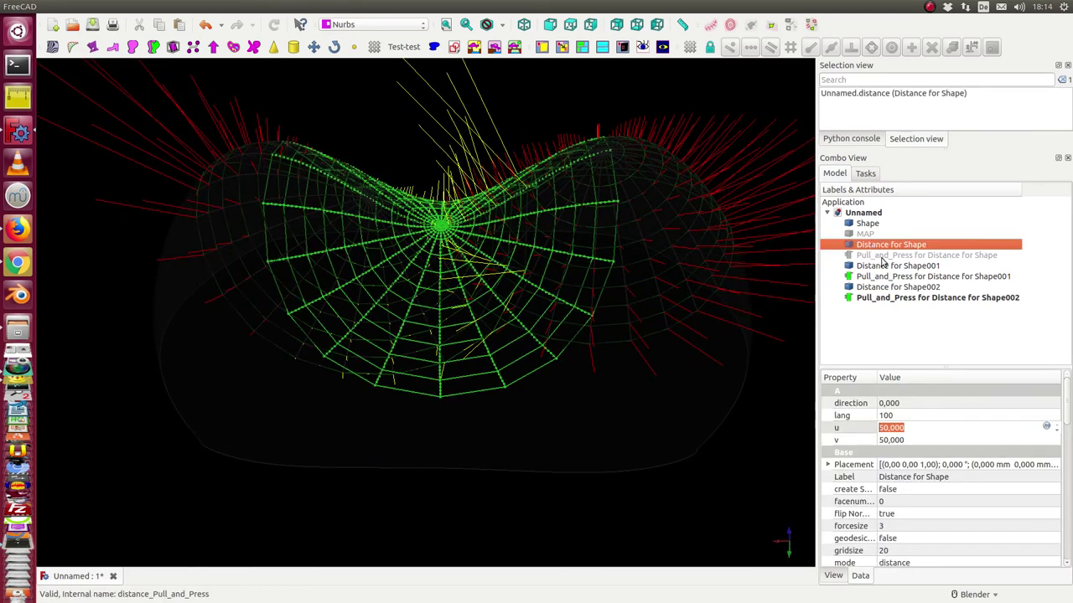
pyautogui.click(884, 256)
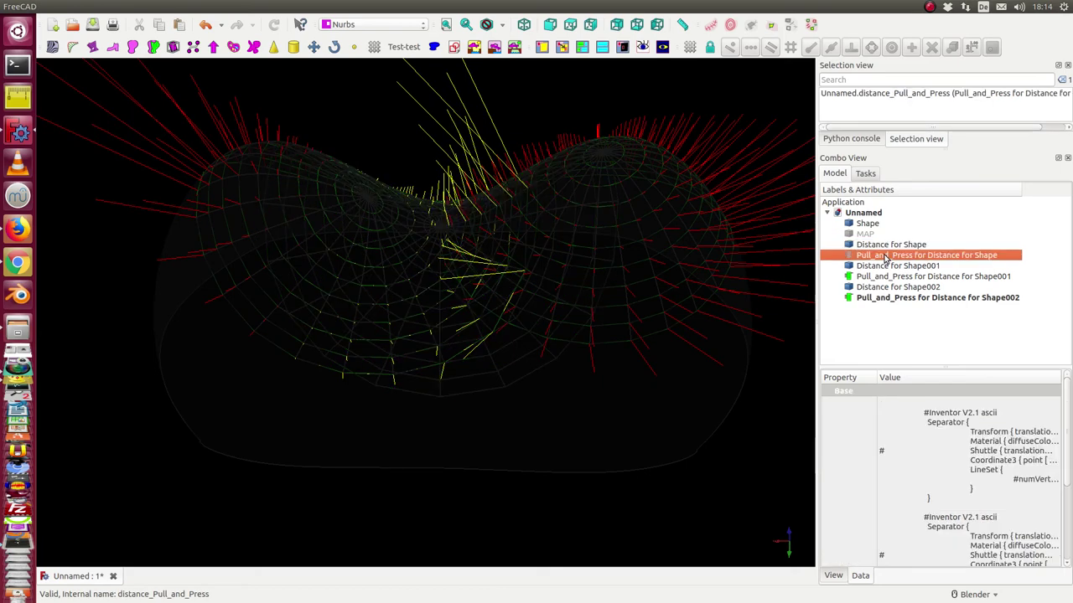
pyautogui.click(733, 463)
pyautogui.scroll(-5, 732, 464)
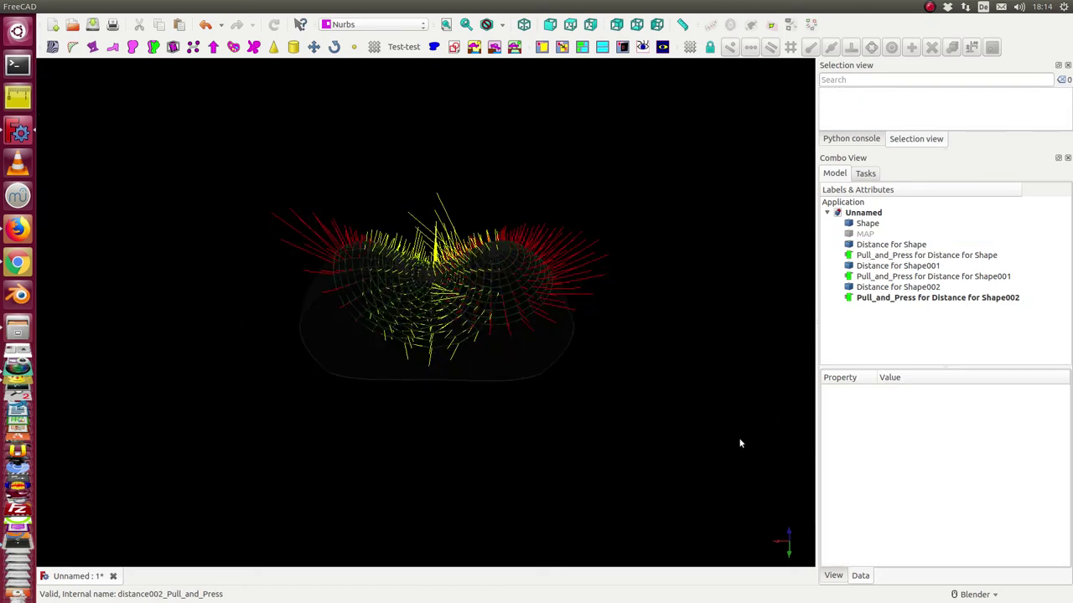